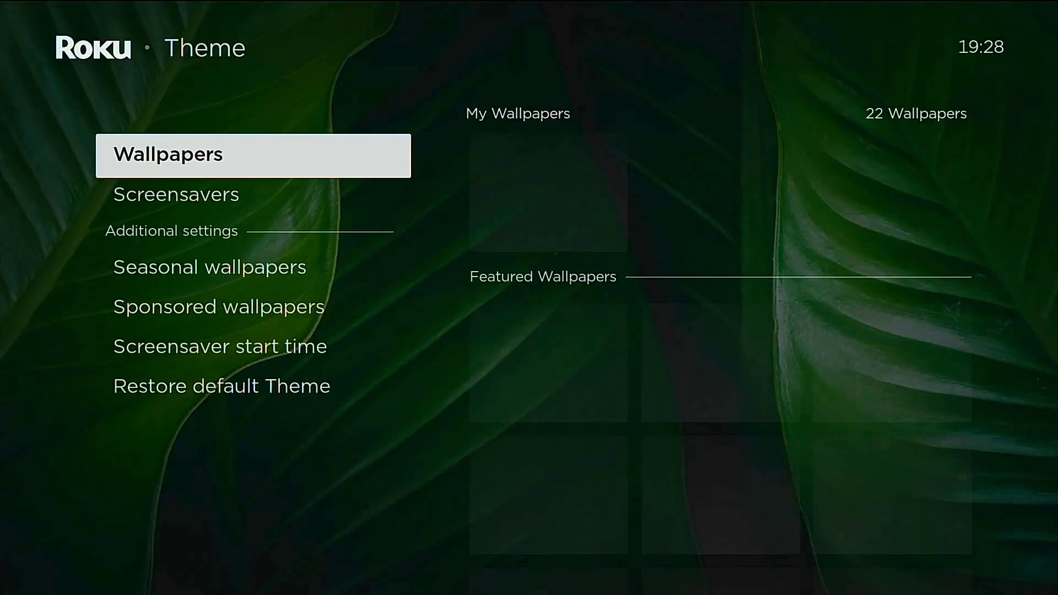
Go to Screensavers and open the Matrix Clock details page
{"action": "key", "text": "Down"}
{"action": "key", "text": "Right"}
{"action": "key", "text": "Return"}
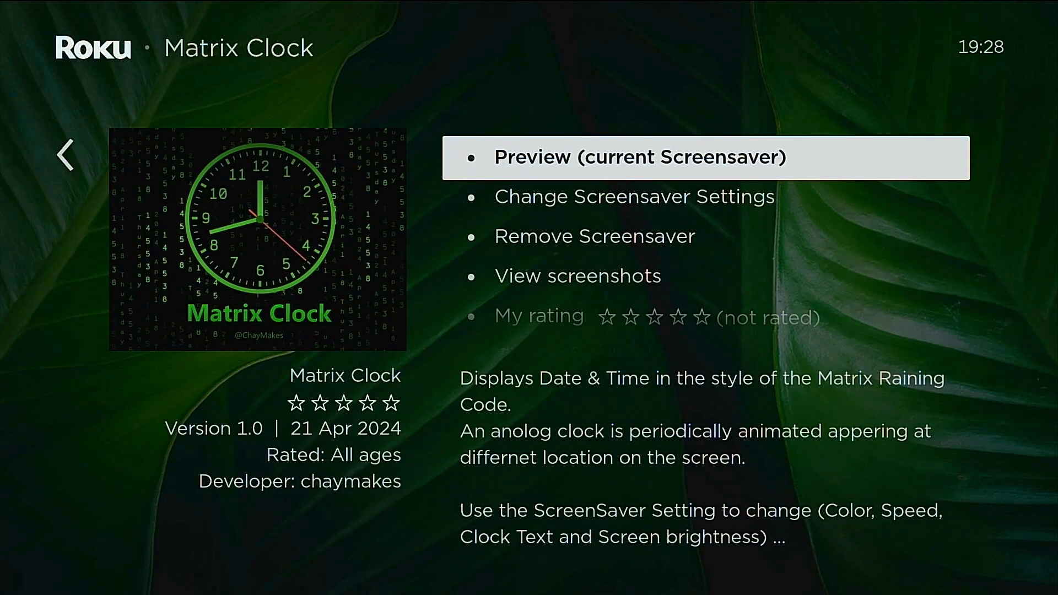
Open Matrix Clock's settings screen and try the Yellow and Green colour themes
{"action": "key", "text": "Down"}
{"action": "key", "text": "Return"}
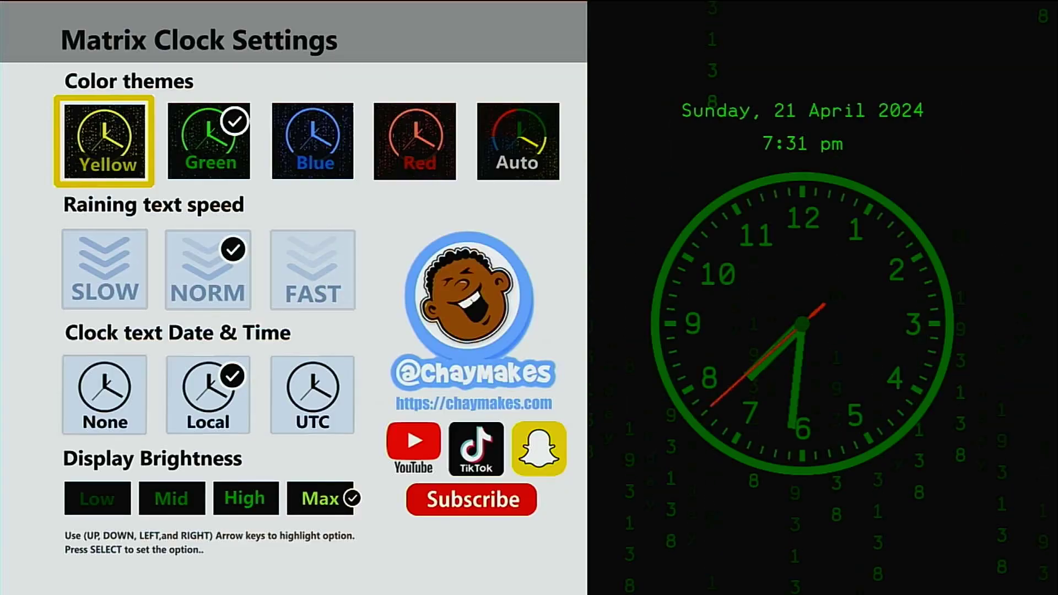
{"action": "key", "text": "Return"}
{"action": "key", "text": "Right"}
{"action": "key", "text": "Return"}
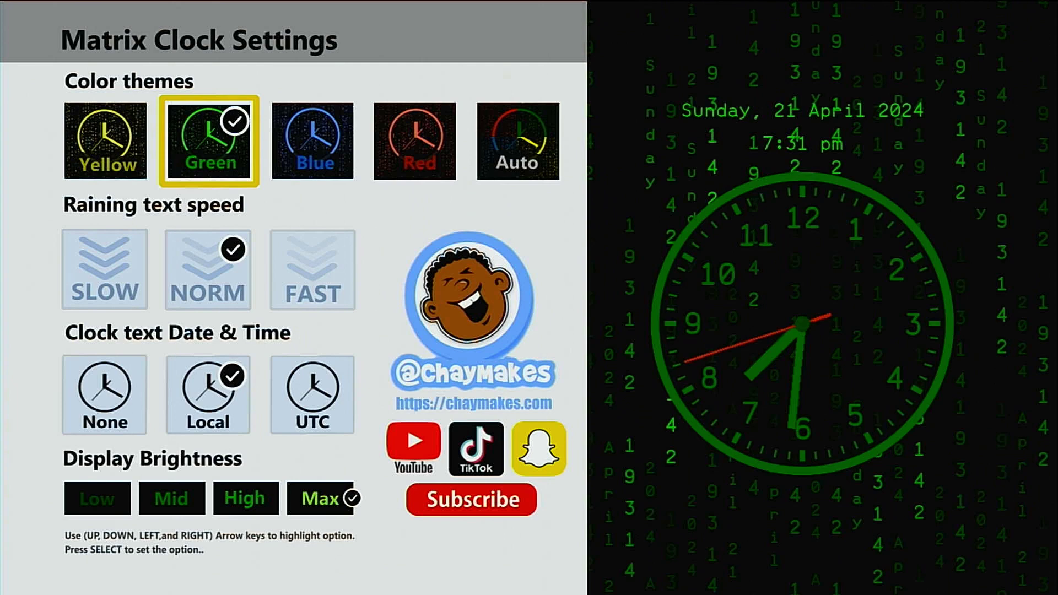
Apply the Blue, Red and finally Auto themes, then expand Krita's Colors layer group
{"action": "key", "text": "Right"}
{"action": "key", "text": "Return"}
{"action": "key", "text": "Right"}
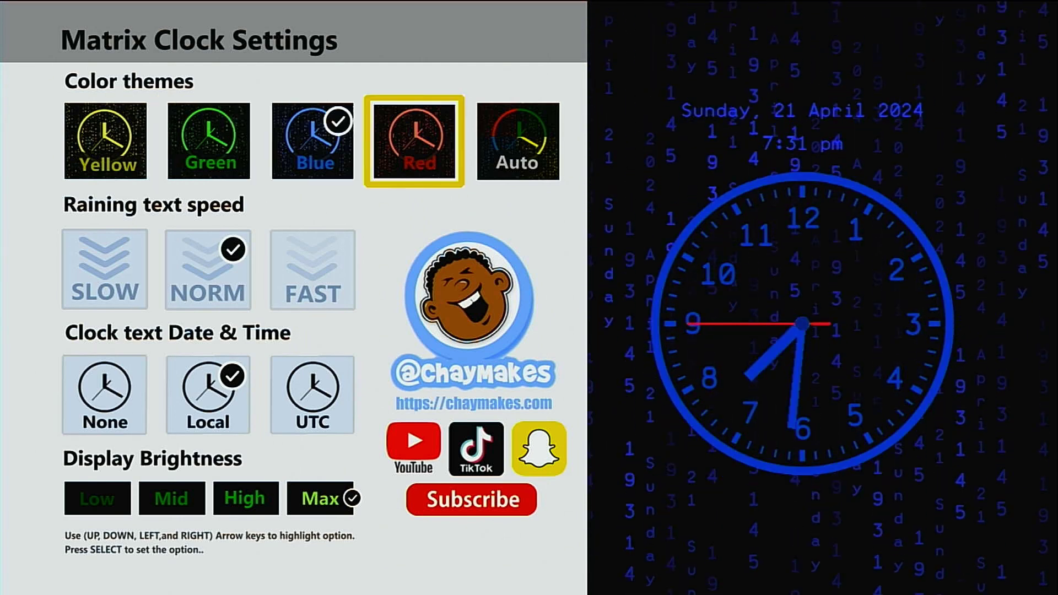
{"action": "key", "text": "Return"}
{"action": "key", "text": "Right"}
{"action": "key", "text": "Return"}
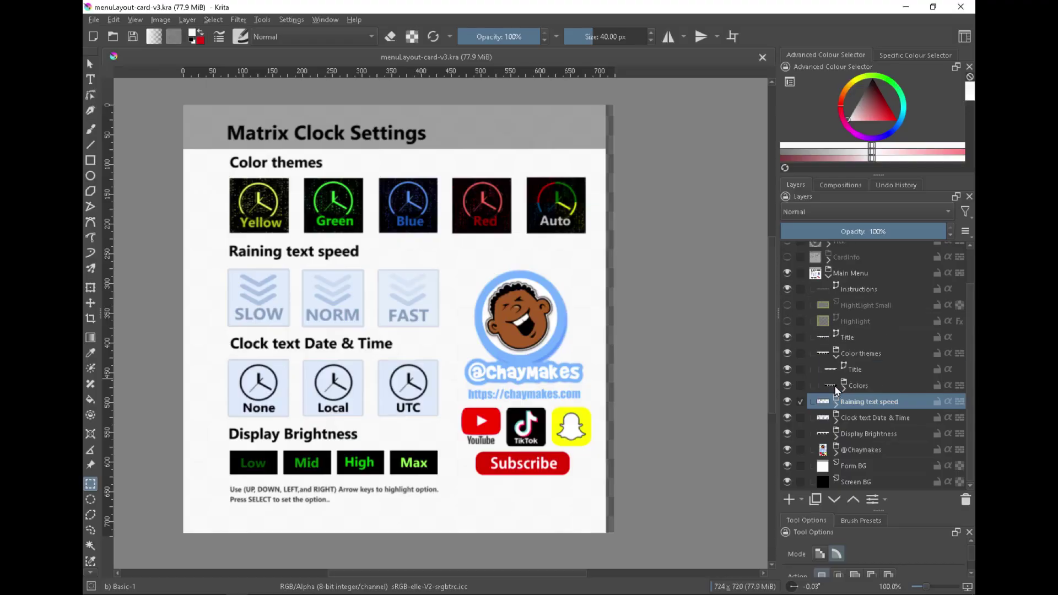
{"action": "left_click", "coordinate": [835, 385]}
{"action": "scroll", "coordinate": [868, 372], "scroll_direction": "down", "scroll_amount": 3}
Duplicate the RED layer and move the copy onto the first tile
{"action": "right_click", "coordinate": [854, 339]}
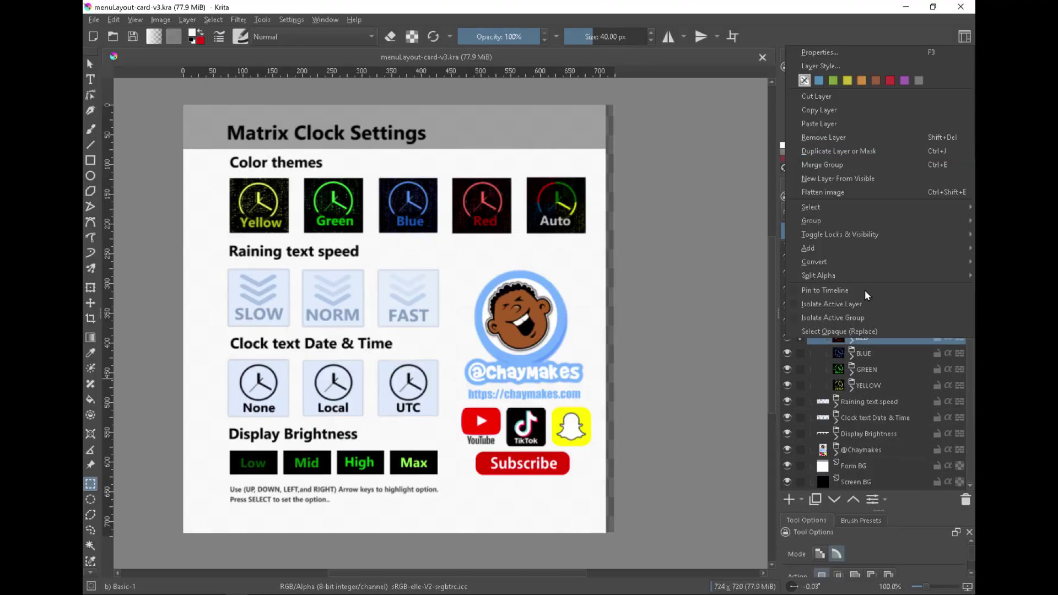
{"action": "left_click", "coordinate": [860, 331]}
{"action": "key", "text": "ctrl+t"}
{"action": "left_click_drag", "start_coordinate": [454, 192], "coordinate": [307, 192]}
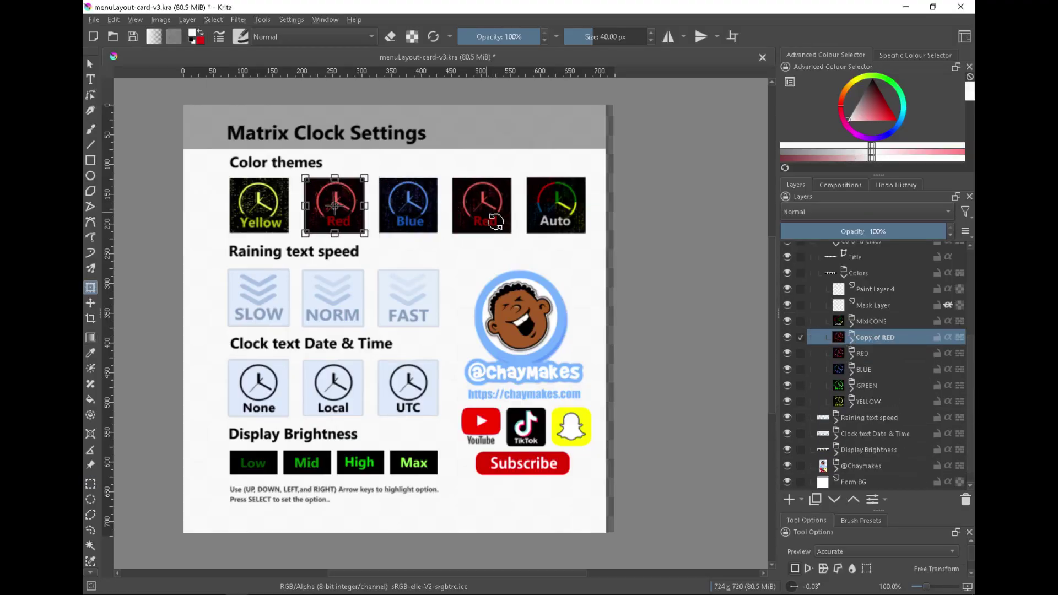
{"action": "scroll", "coordinate": [306, 192], "scroll_direction": "up", "scroll_amount": 3}
{"action": "left_click_drag", "start_coordinate": [338, 227], "coordinate": [189, 228]}
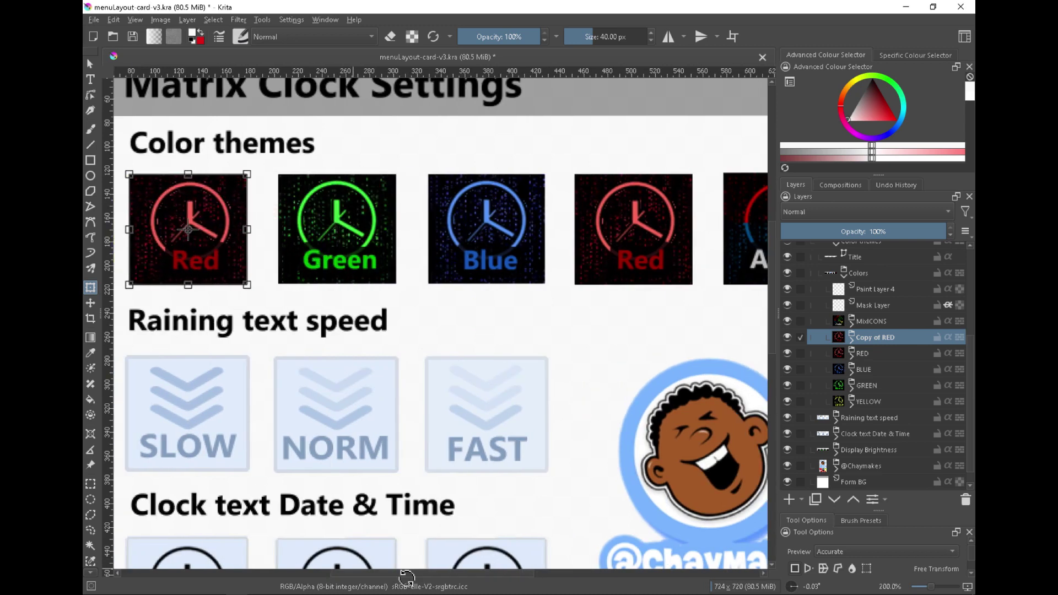
Move the YELLOW tile to the fourth position and hide the original RED layer
{"action": "left_click", "coordinate": [863, 354]}
{"action": "right_click", "coordinate": [875, 401]}
{"action": "left_click", "coordinate": [868, 401]}
{"action": "left_click", "coordinate": [829, 402]}
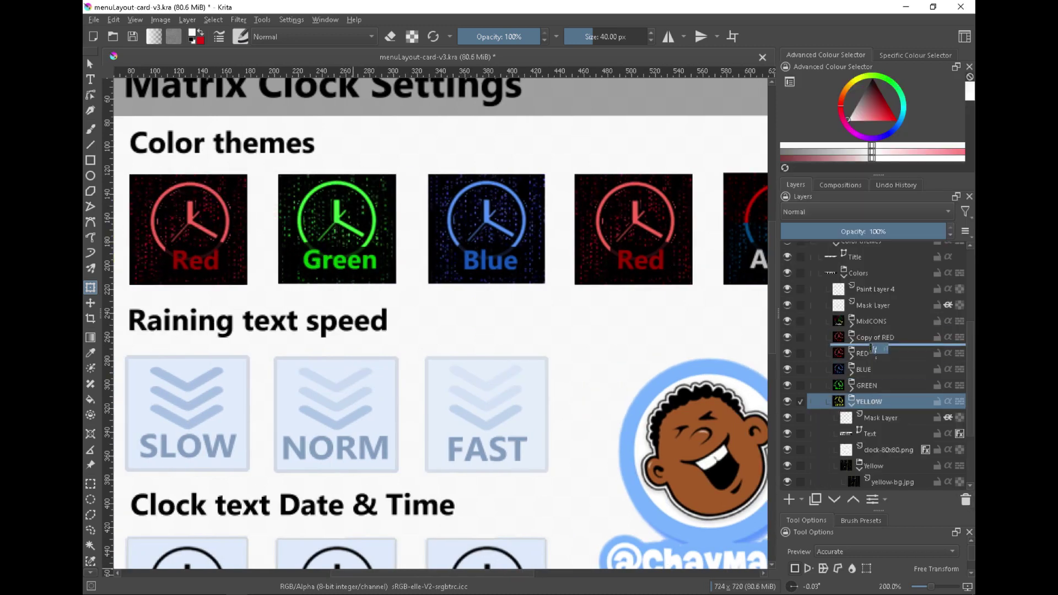
{"action": "key", "text": "ctrl+z"}
{"action": "left_click", "coordinate": [828, 353]}
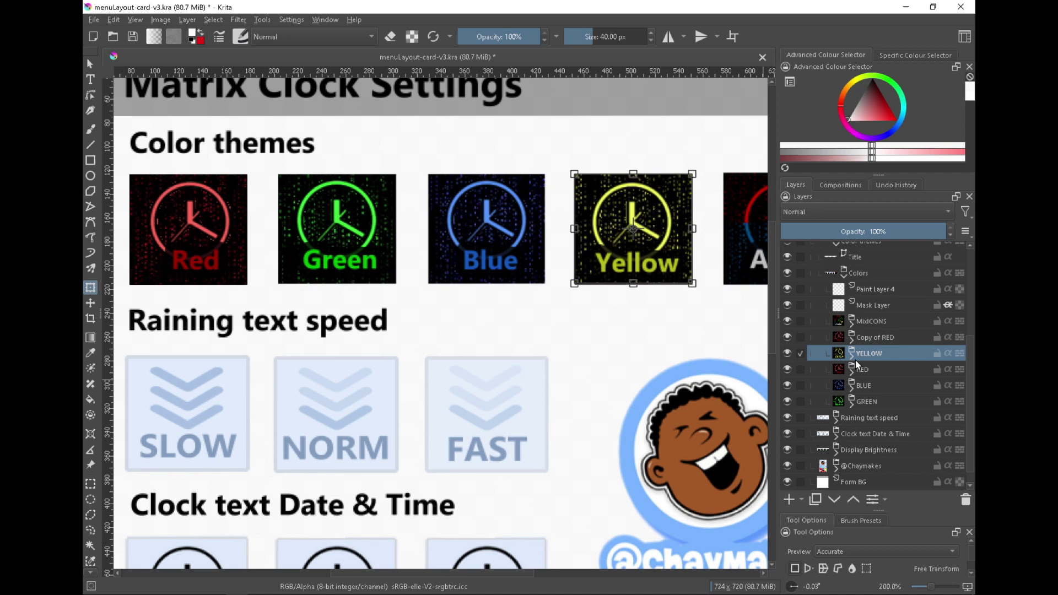
{"action": "left_click", "coordinate": [787, 370]}
{"action": "key", "text": "1"}
Export the settings layout artwork as a PNG file
{"action": "left_click", "coordinate": [94, 20]}
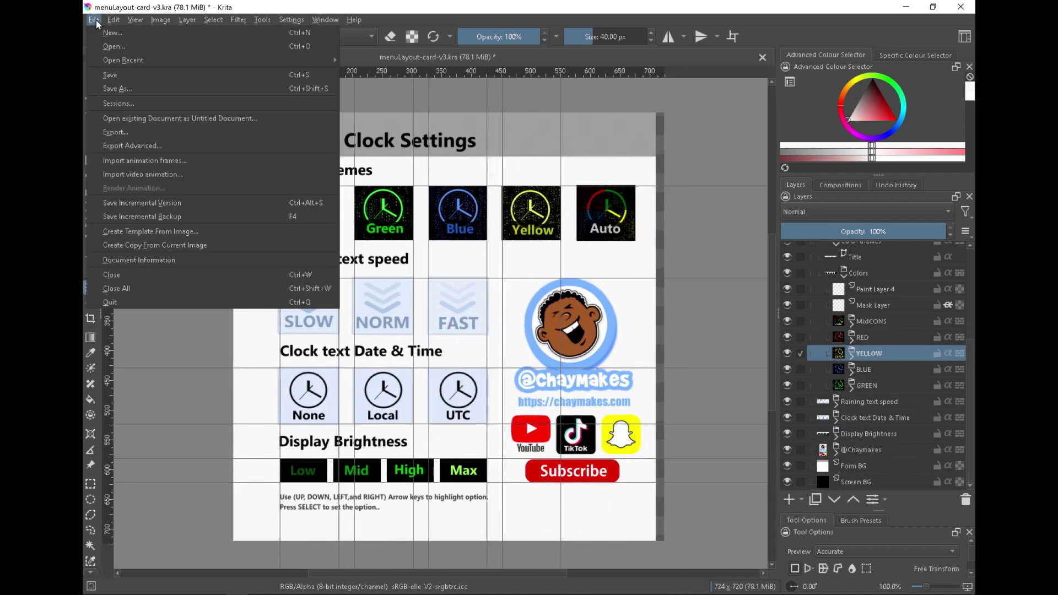
{"action": "left_click", "coordinate": [124, 149]}
{"action": "scroll", "coordinate": [465, 286], "scroll_direction": "down", "scroll_amount": 1}
{"action": "left_click", "coordinate": [577, 335]}
{"action": "left_click", "coordinate": [600, 439]}
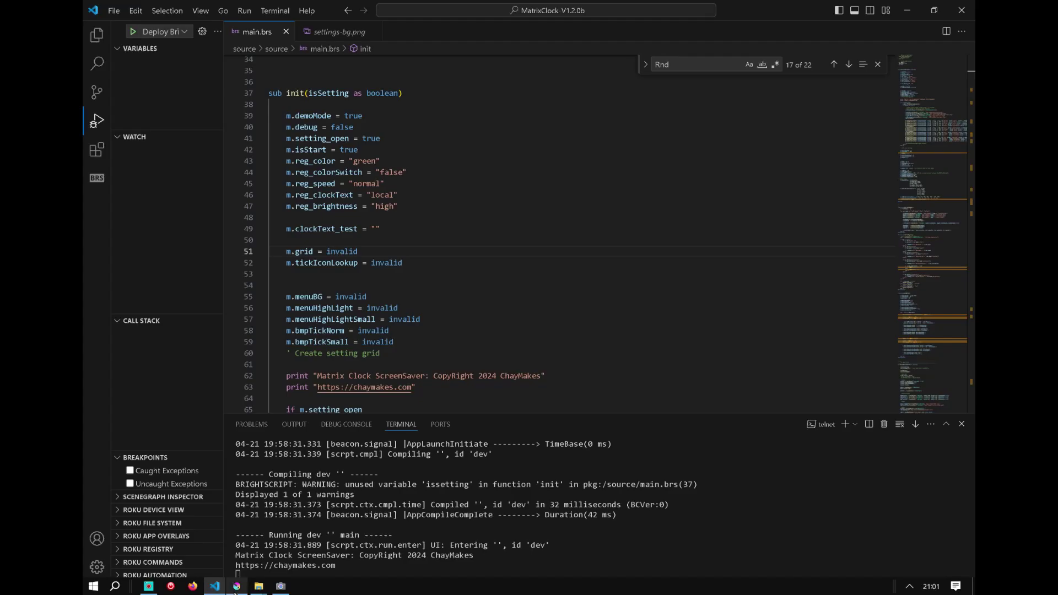
{"action": "left_click", "coordinate": [237, 586]}
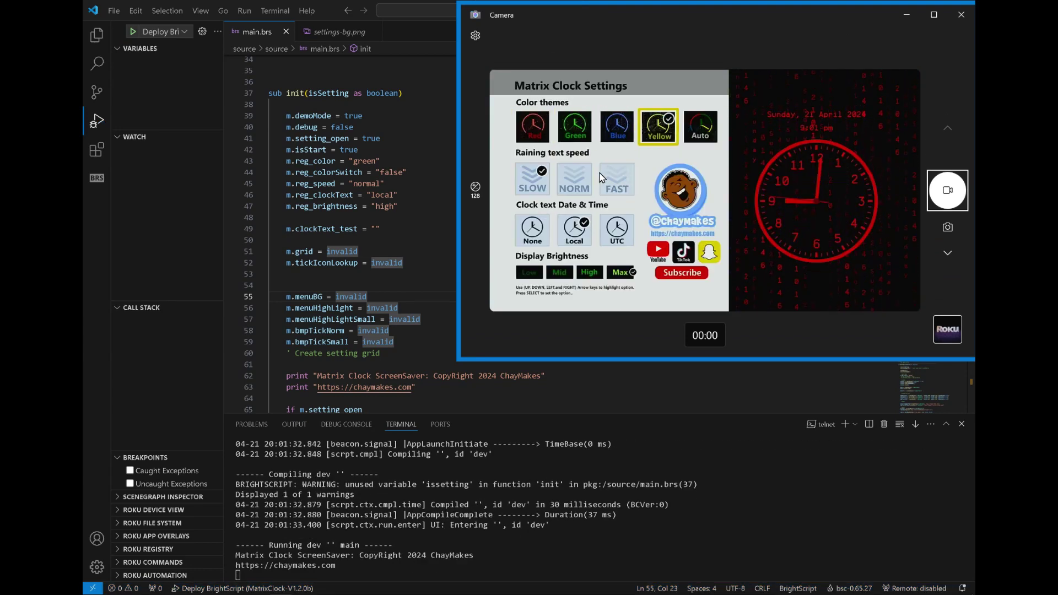
{"action": "scroll", "coordinate": [439, 382], "scroll_direction": "down", "scroll_amount": 4}
{"action": "scroll", "coordinate": [438, 382], "scroll_direction": "down", "scroll_amount": 2}
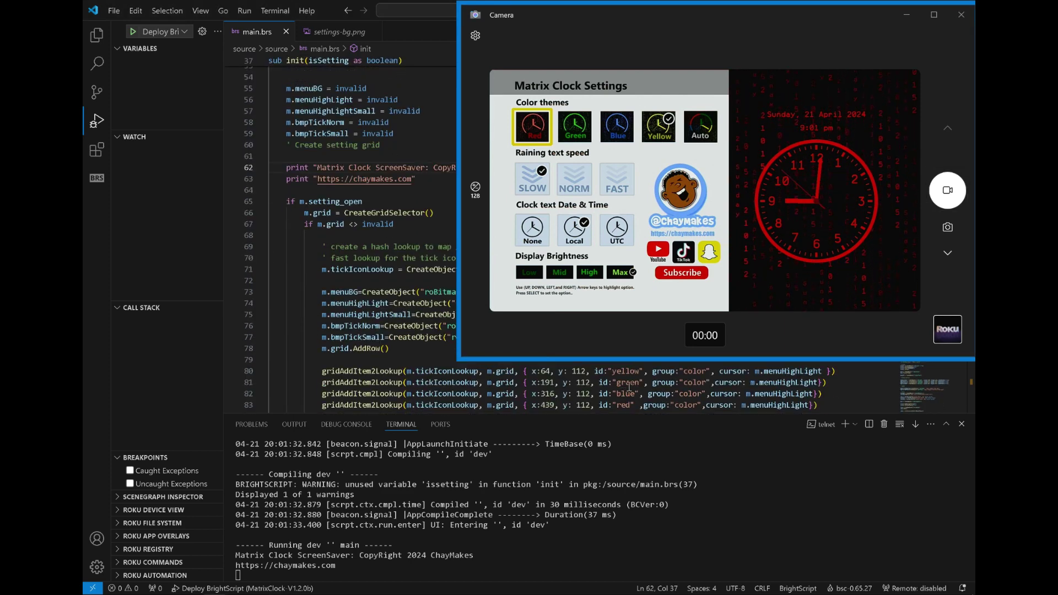
Change line 80's id to red and line 83's to yellow, save main.brs, and deploy
{"action": "double_click", "coordinate": [627, 371]}
{"action": "type", "text": "red"}
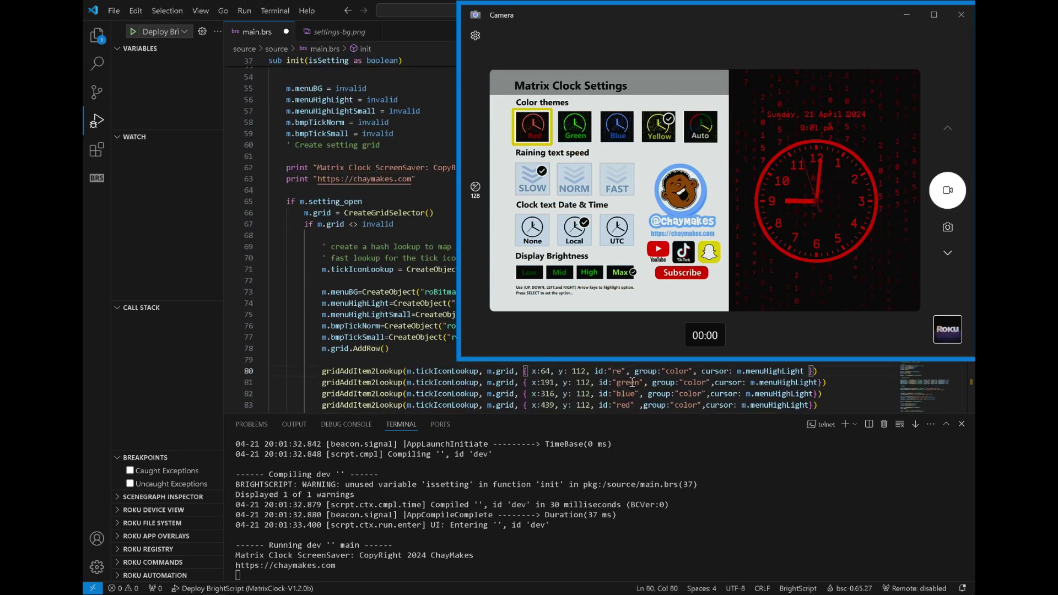
{"action": "key", "text": "Down"}
{"action": "key", "text": "Down"}
{"action": "key", "text": "Down"}
{"action": "key", "text": "Right"}
{"action": "key", "text": "BackSpace"}
{"action": "key", "text": "BackSpace"}
{"action": "key", "text": "BackSpace"}
{"action": "type", "text": "yellow"}
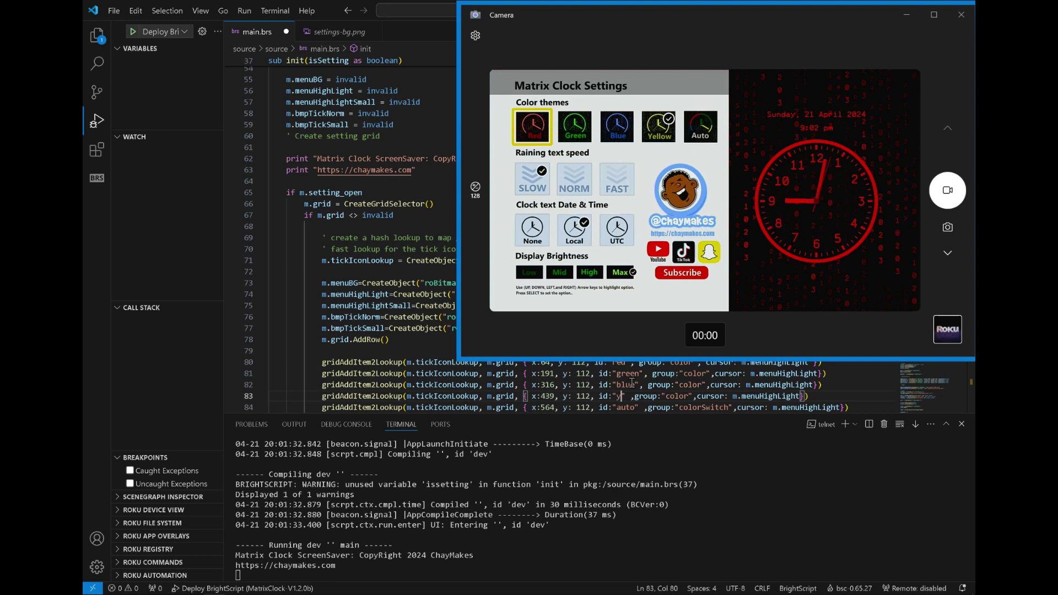
{"action": "type", "text": "ellow"}
{"action": "key", "text": "ctrl+s"}
{"action": "left_click", "coordinate": [313, 203]}
{"action": "left_click", "coordinate": [134, 31]}
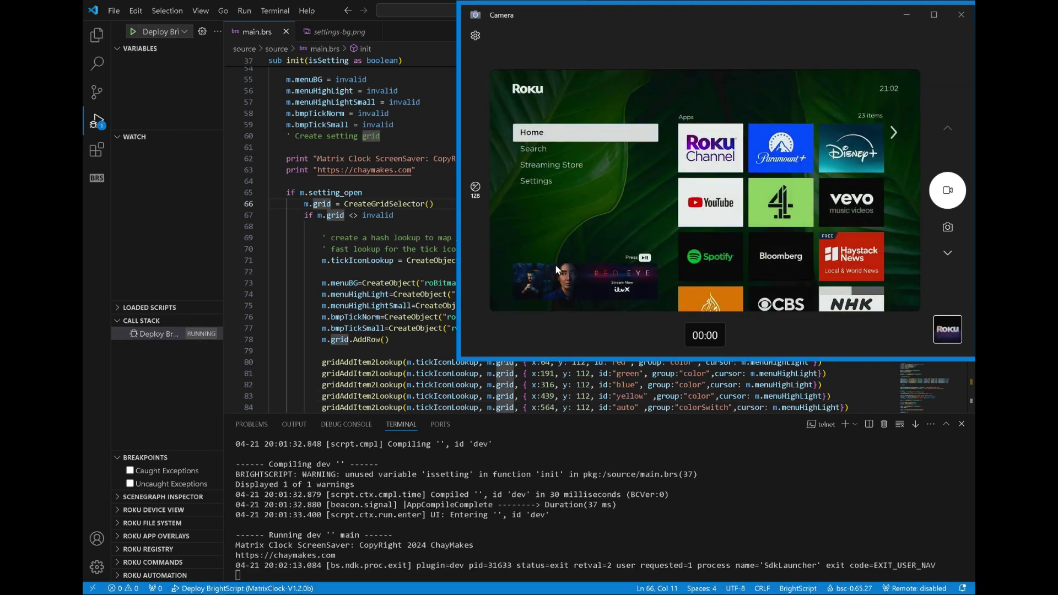
Change m.setting_open on line 41 from true to false, save main.brs, and redeploy
{"action": "left_click", "coordinate": [377, 306]}
{"action": "scroll", "coordinate": [377, 290], "scroll_direction": "down", "scroll_amount": 5}
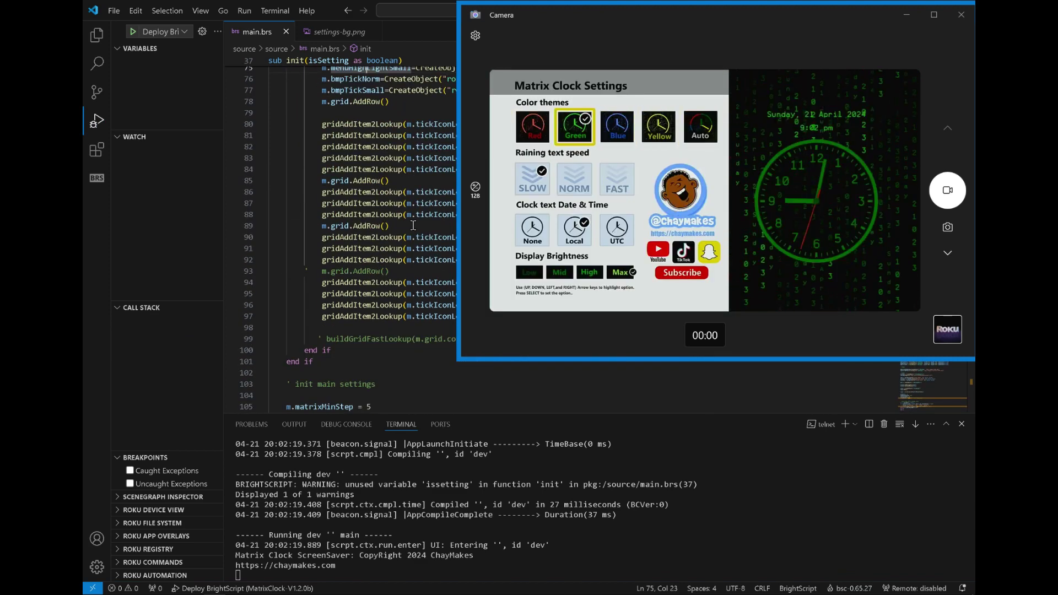
{"action": "scroll", "coordinate": [387, 222], "scroll_direction": "up", "scroll_amount": 5}
{"action": "scroll", "coordinate": [388, 221], "scroll_direction": "up", "scroll_amount": 4}
{"action": "scroll", "coordinate": [388, 222], "scroll_direction": "up", "scroll_amount": 5}
{"action": "left_click", "coordinate": [386, 159]}
{"action": "key", "text": "BackSpace"}
{"action": "key", "text": "BackSpace"}
{"action": "key", "text": "BackSpace"}
{"action": "type", "text": "m.setting_open ="}
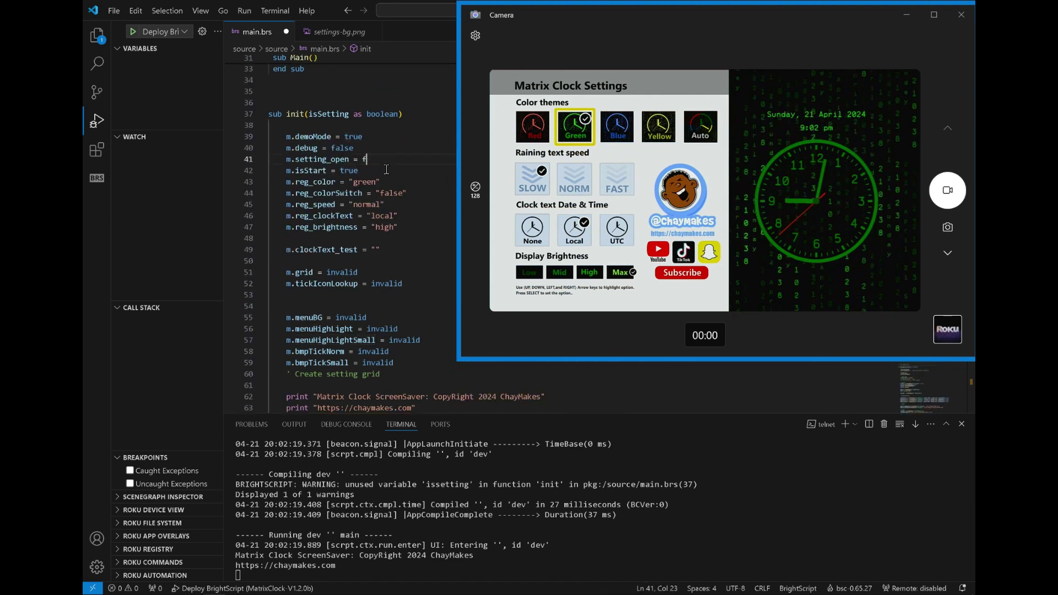
{"action": "type", "text": "false"}
{"action": "key", "text": "ctrl+s"}
{"action": "left_click", "coordinate": [133, 30]}
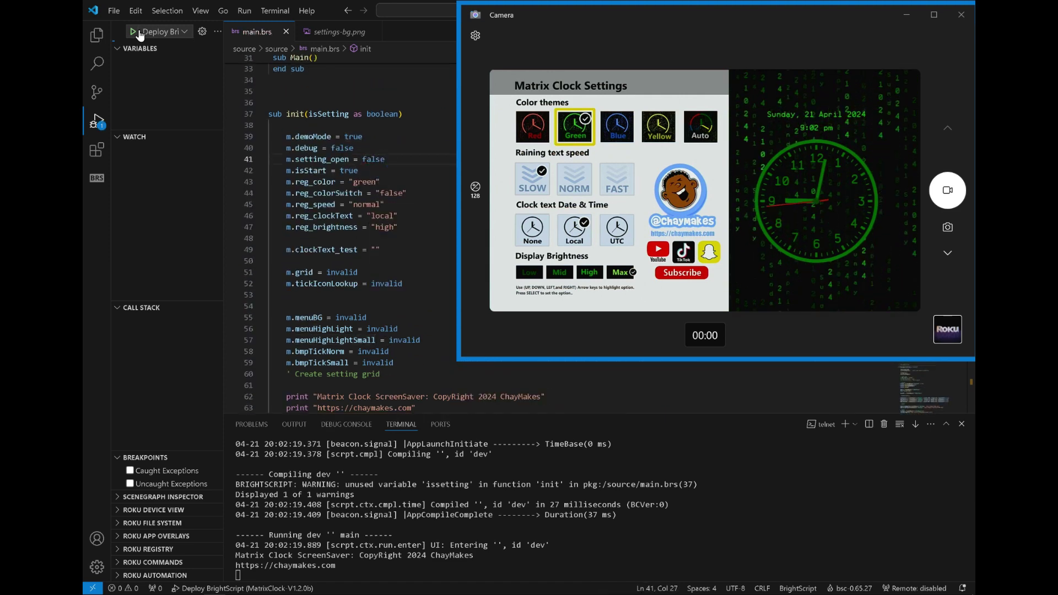